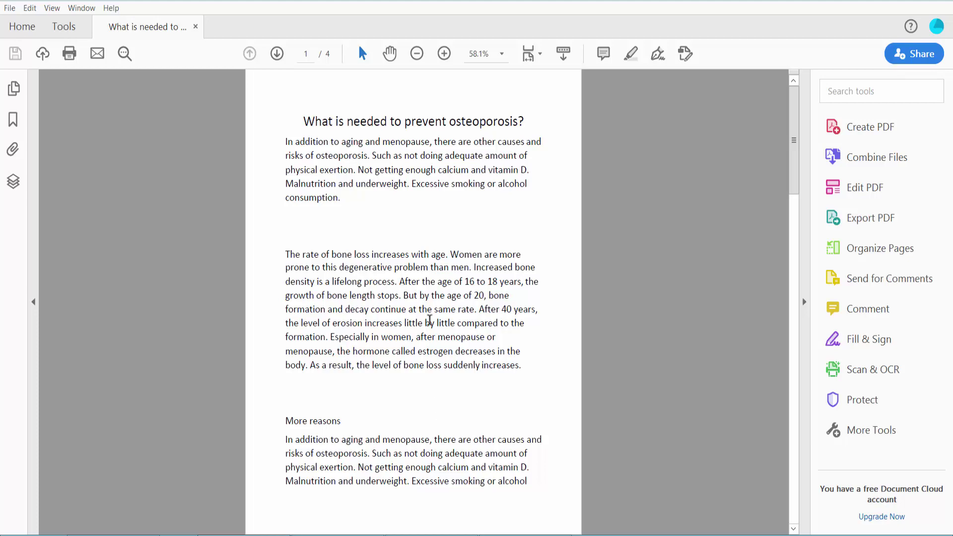
# Switch the Acrobat window from the osteoporosis PDF to the Tools grid
pyautogui.click(444, 270)
pyautogui.scroll(-2, 433, 271)
pyautogui.scroll(2, 433, 271)
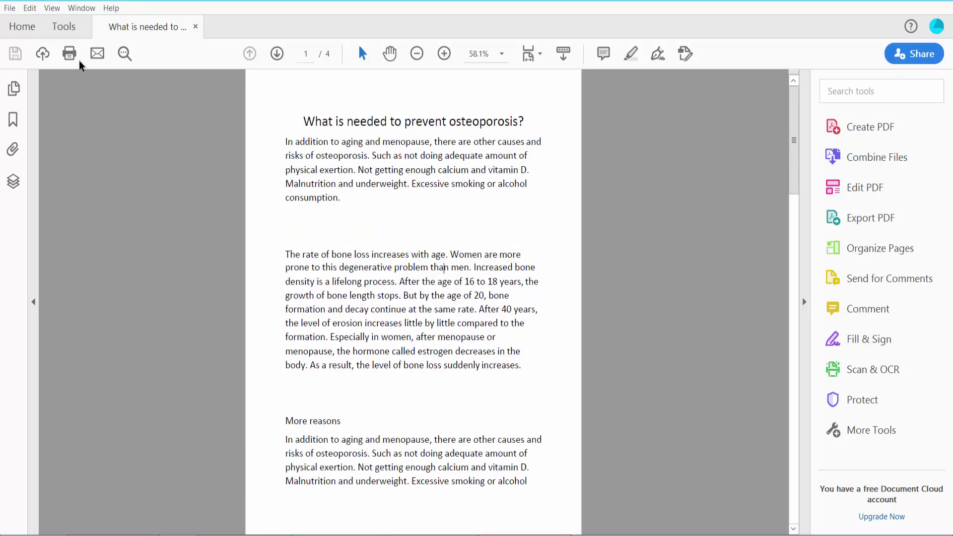
# In the Export PDF tool, pick Postscript from the More Formats options
pyautogui.click(70, 28)
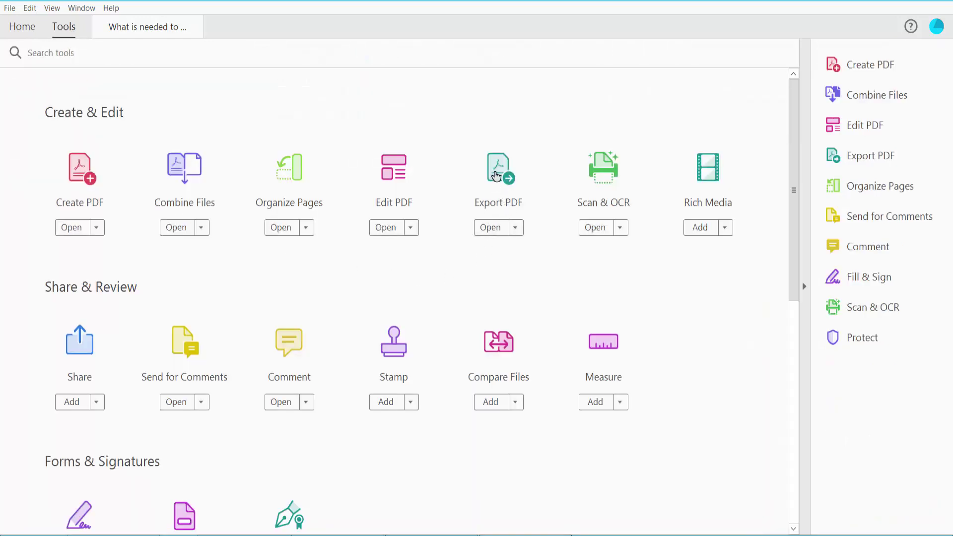
pyautogui.click(497, 172)
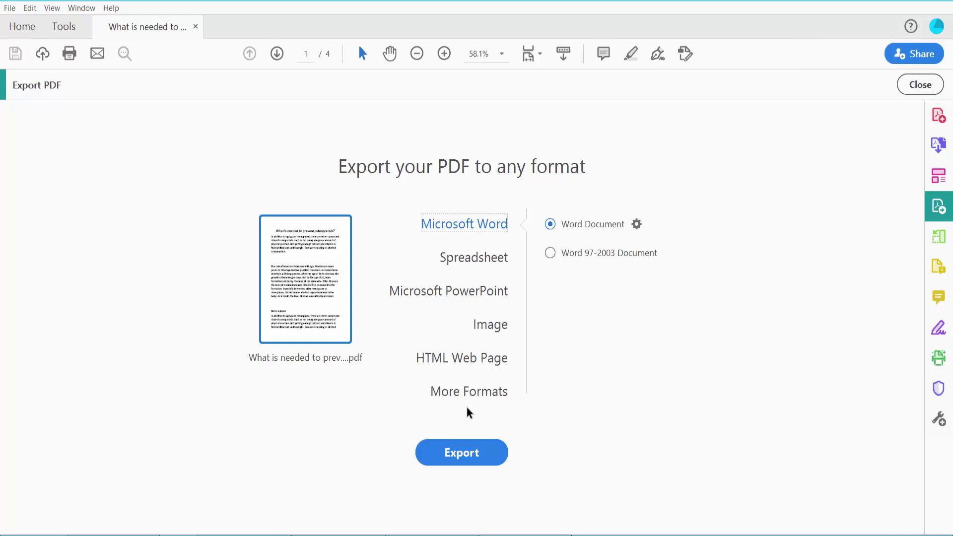
pyautogui.click(490, 394)
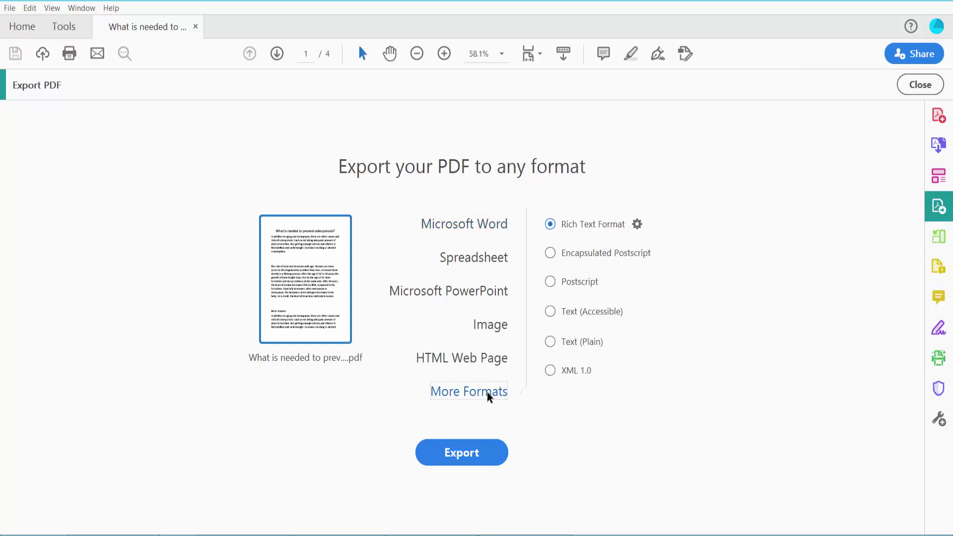
pyautogui.click(550, 281)
pyautogui.click(610, 283)
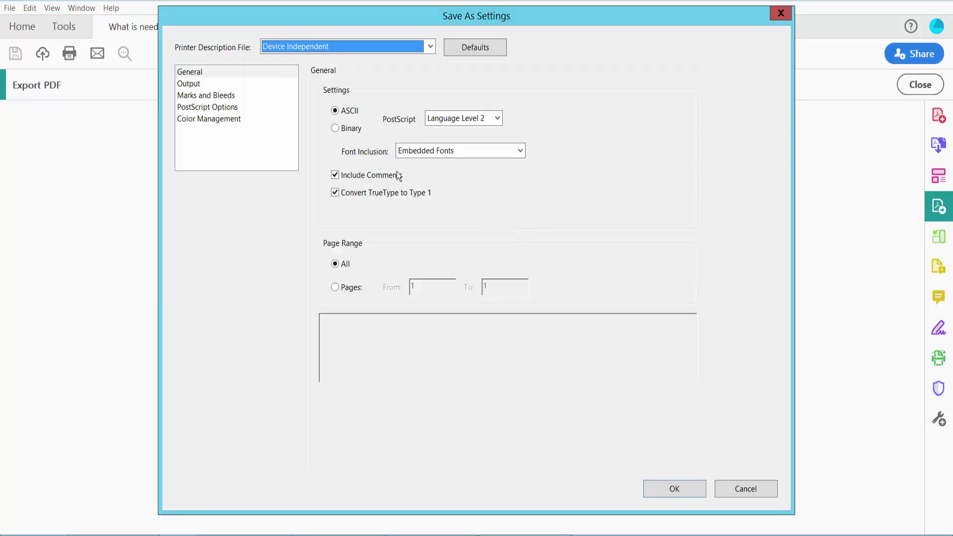
pyautogui.click(335, 129)
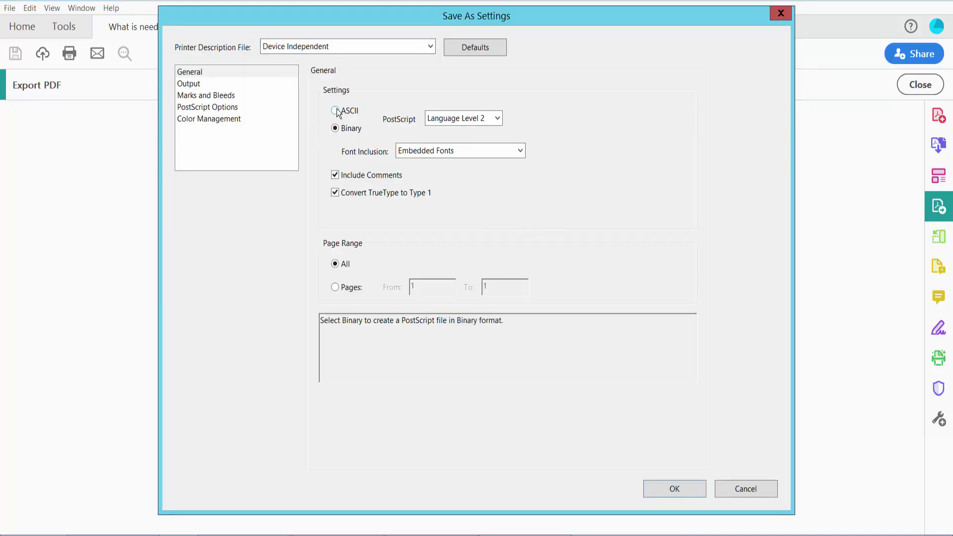
pyautogui.click(335, 110)
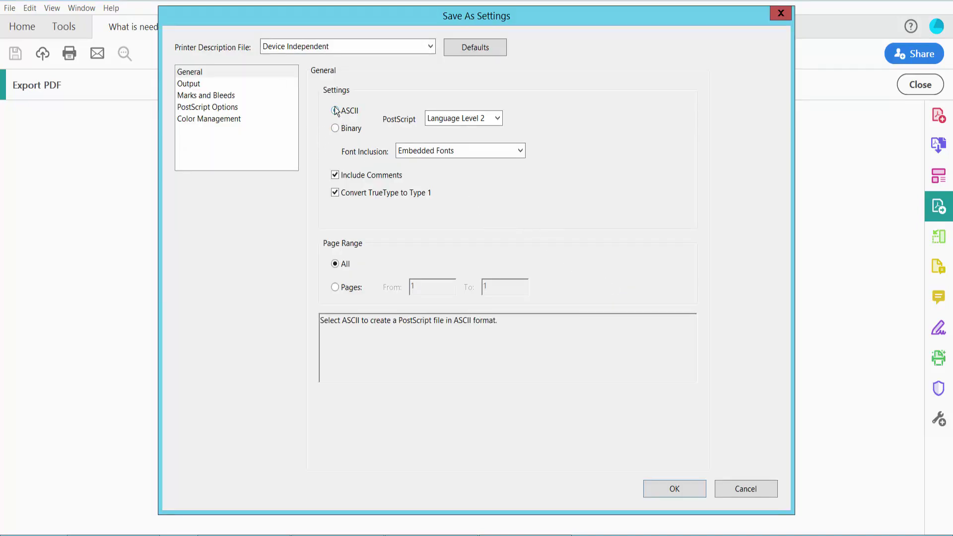
pyautogui.click(497, 120)
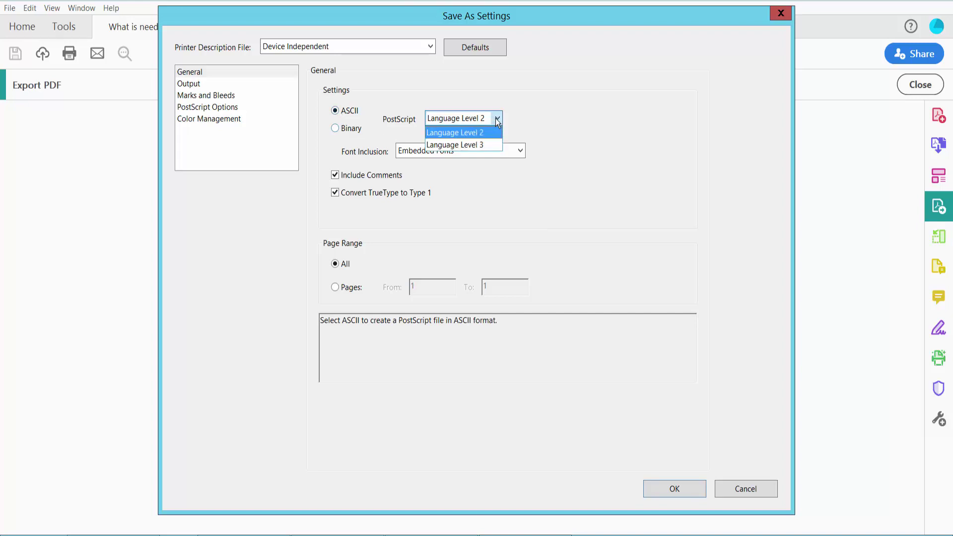
pyautogui.click(497, 120)
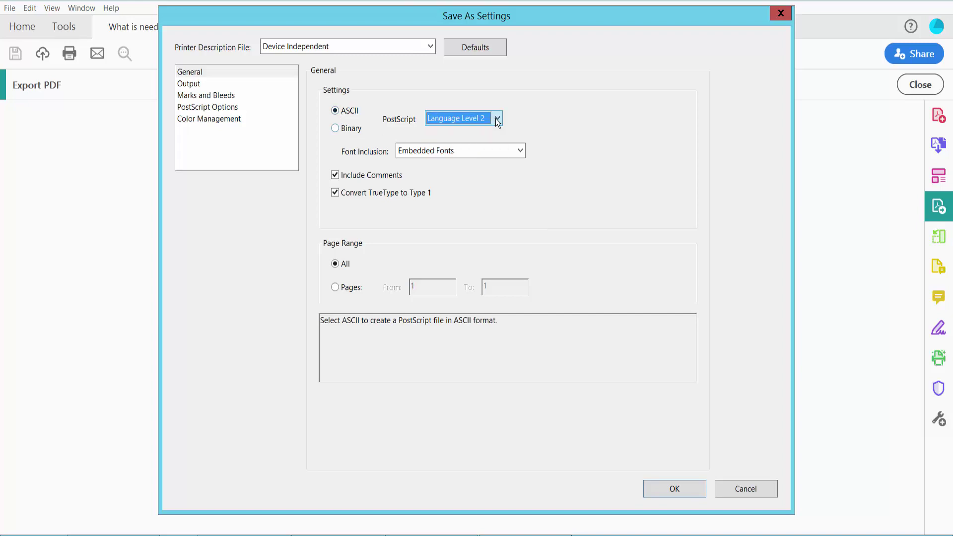
pyautogui.click(336, 288)
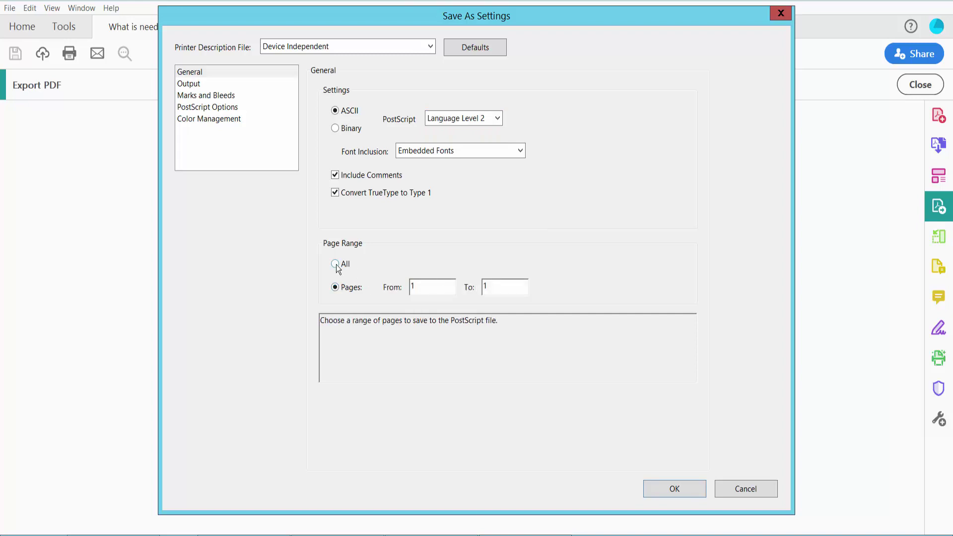
pyautogui.click(336, 266)
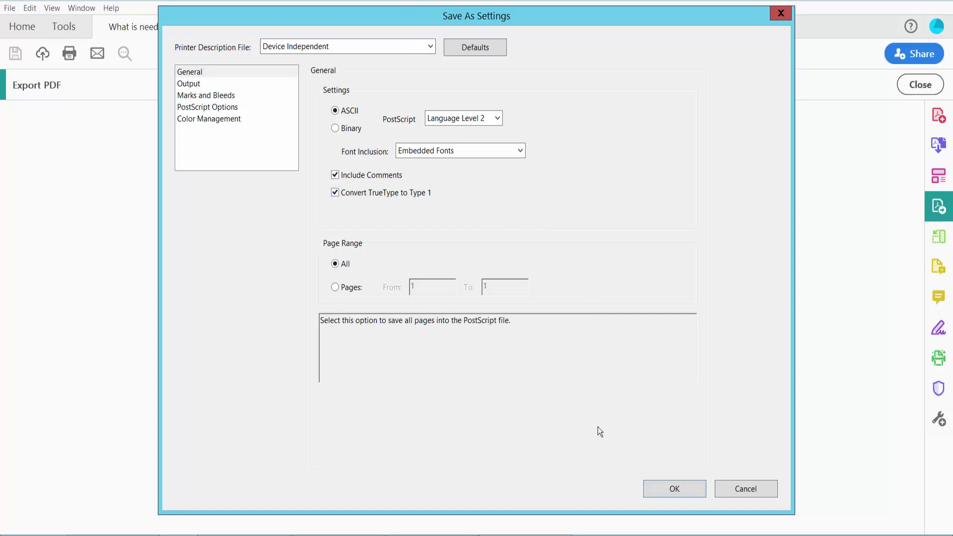
pyautogui.click(668, 493)
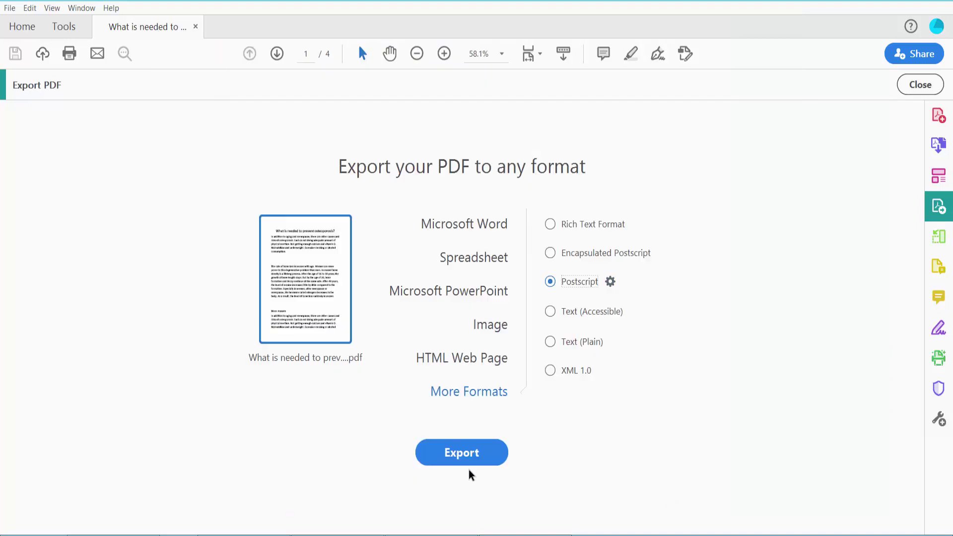
# Save the PostScript export to the Desktop as 'What is needed to prevent osteoporosis32' and hide Acrobat
pyautogui.click(461, 455)
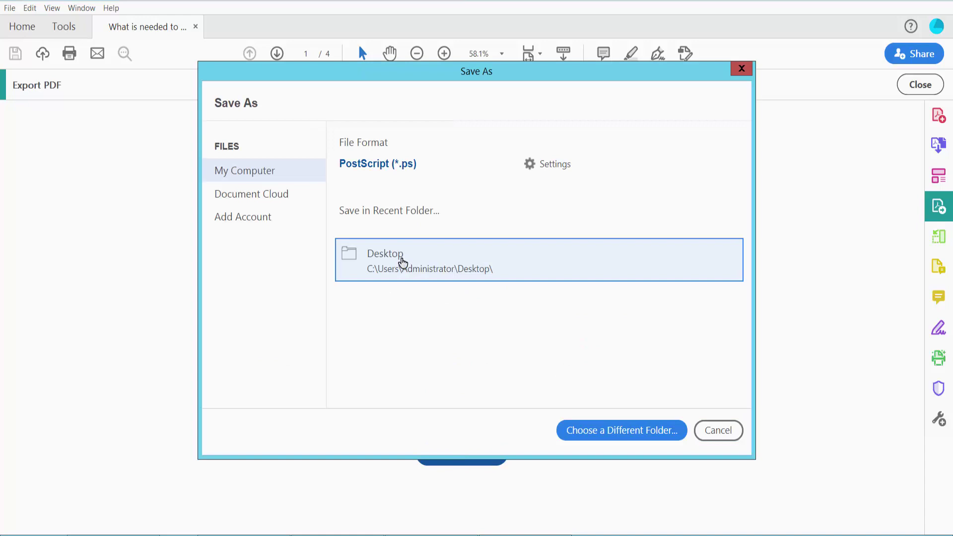
pyautogui.click(401, 260)
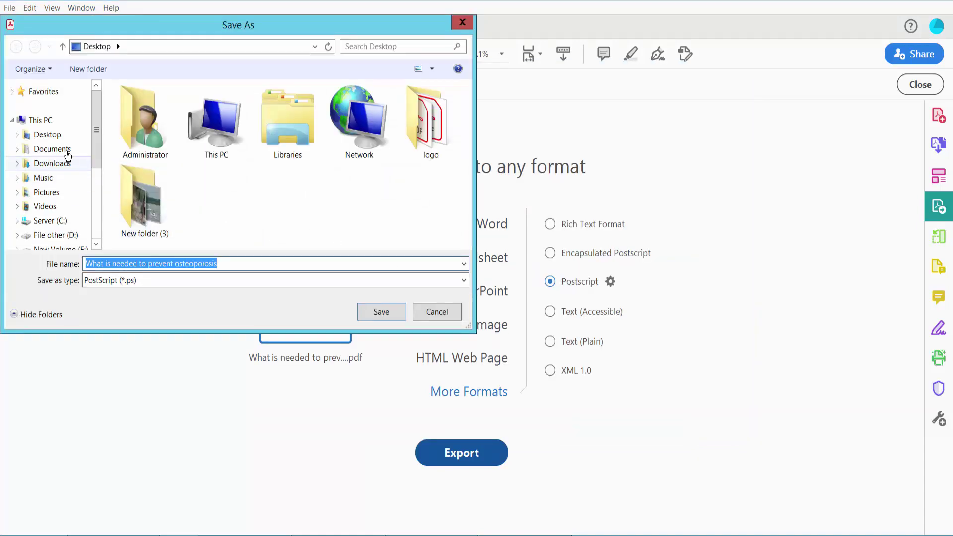
pyautogui.click(52, 134)
pyautogui.click(250, 265)
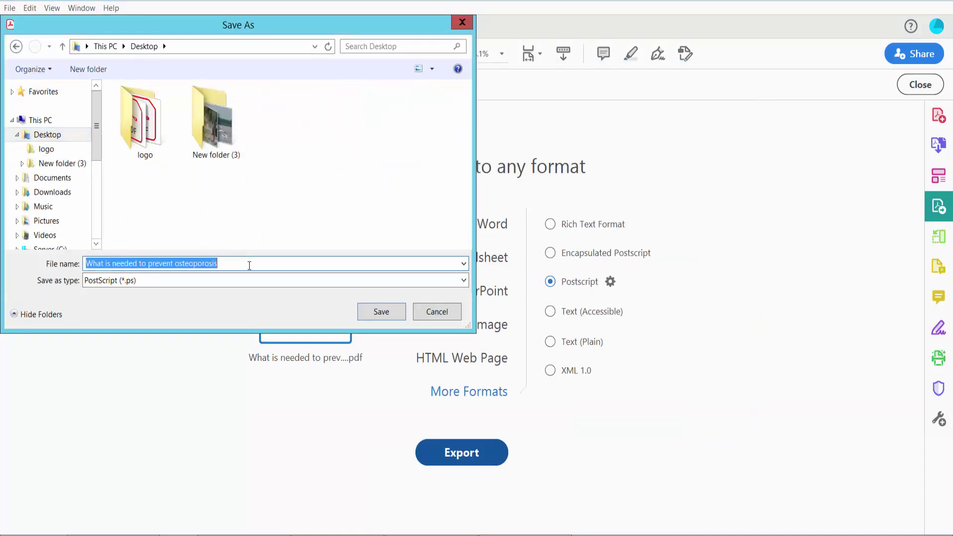
pyautogui.write('32')
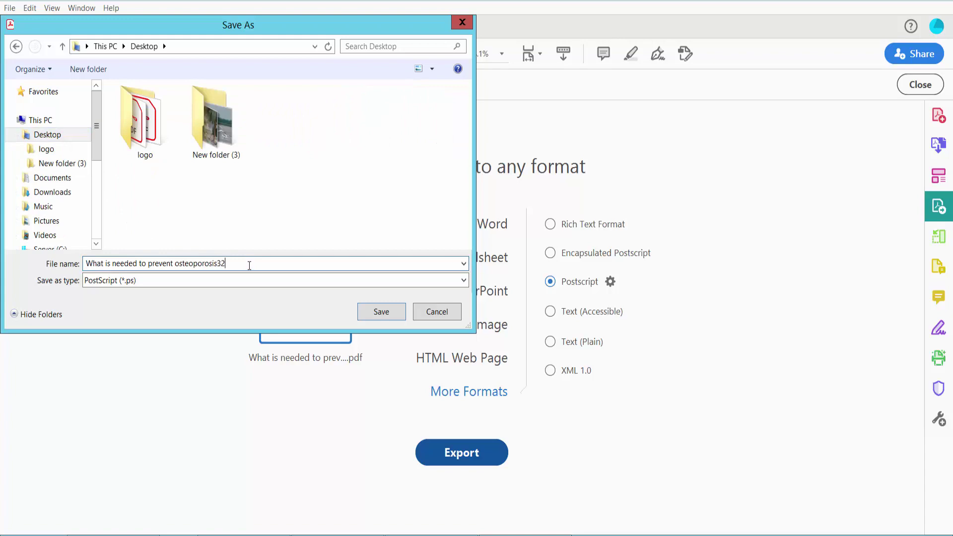
pyautogui.click(381, 312)
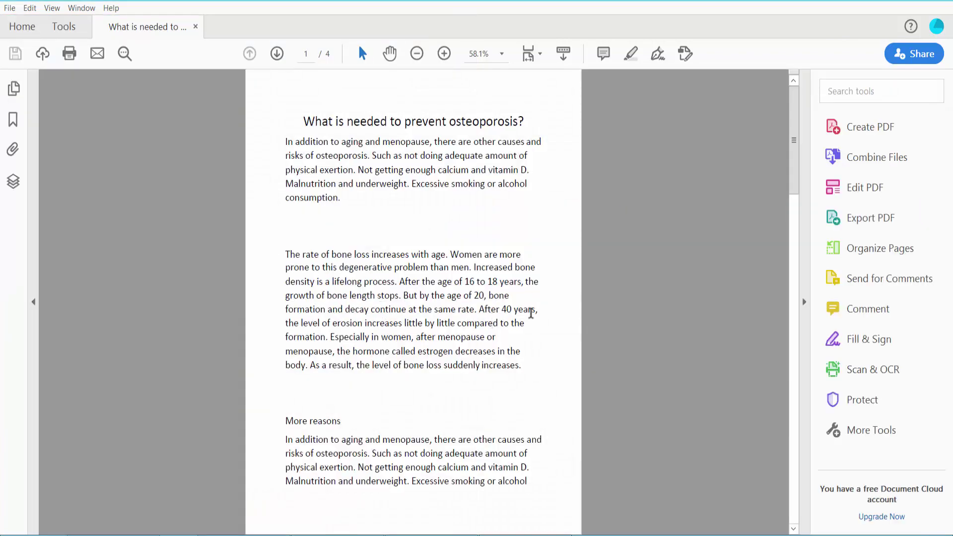
pyautogui.hotkey('ctrl', 'q')
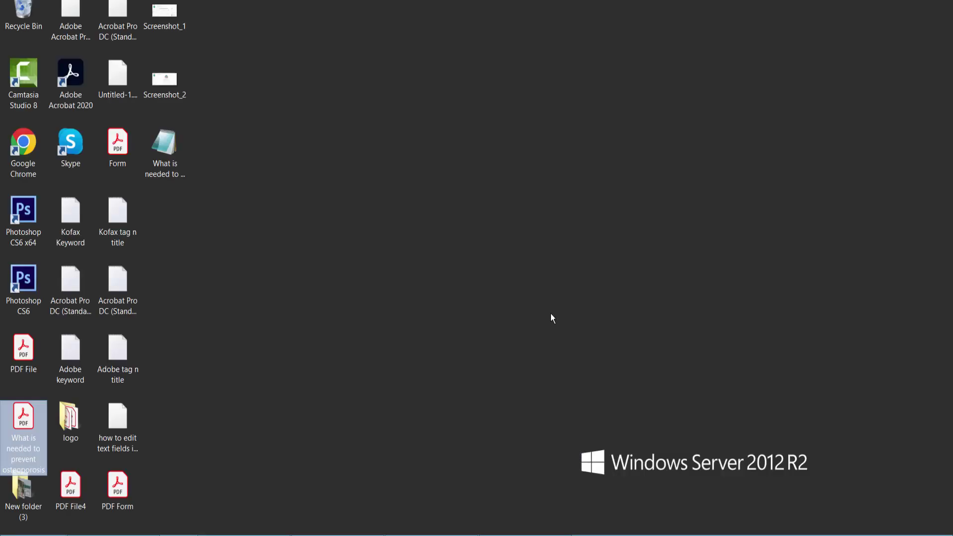
# Open the exported osteoporosis32 .ps file from the Desktop in Notepad
pyautogui.doubleClick(163, 149)
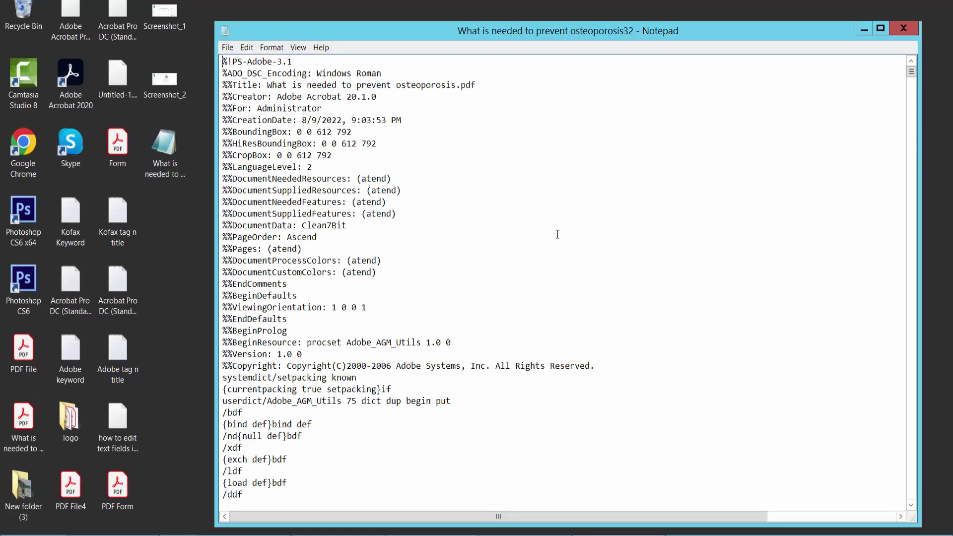
pyautogui.scroll(-3, 554, 235)
pyautogui.scroll(-10, 555, 235)
pyautogui.scroll(-10, 555, 235)
pyautogui.scroll(-6, 553, 236)
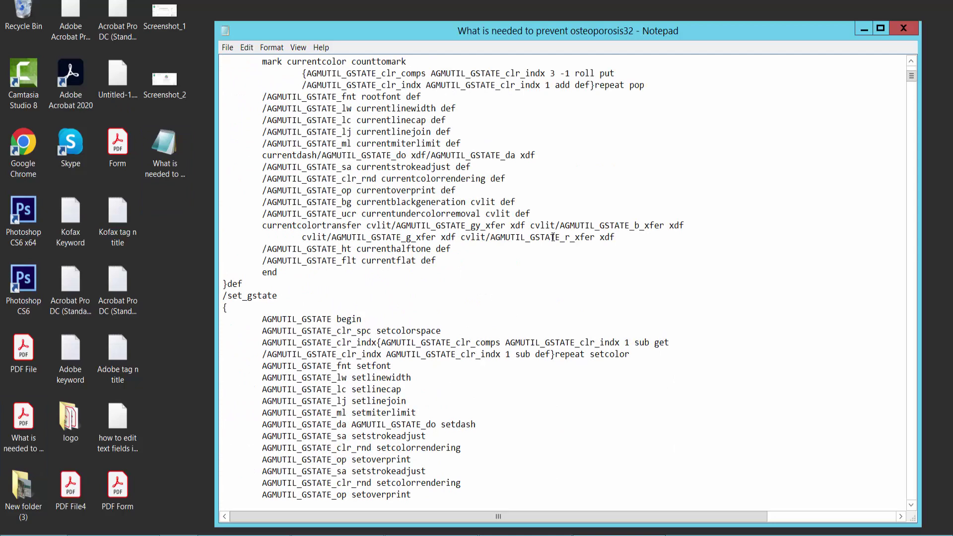
pyautogui.scroll(-2, 552, 236)
pyautogui.scroll(-10, 552, 237)
pyautogui.scroll(-11, 547, 237)
pyautogui.scroll(-6, 532, 237)
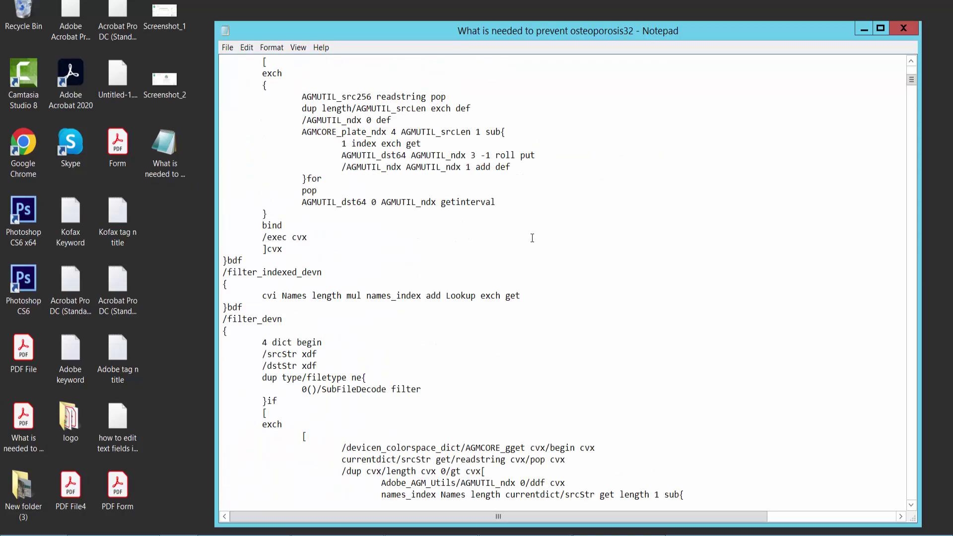